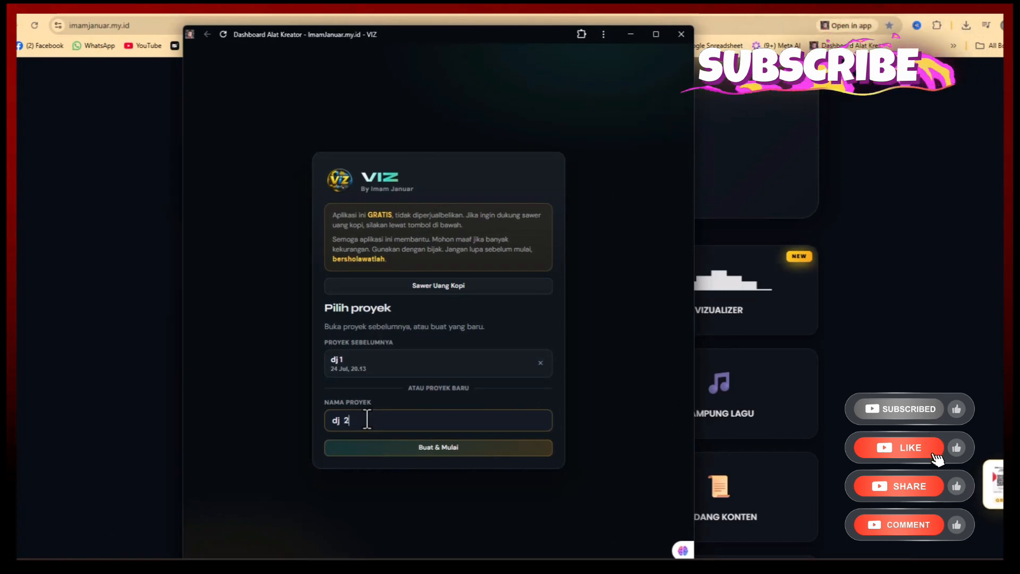
# - Create the new project dj 2 and load the dj k3 audio file from the Downloads folder
pyautogui.click(457, 449)
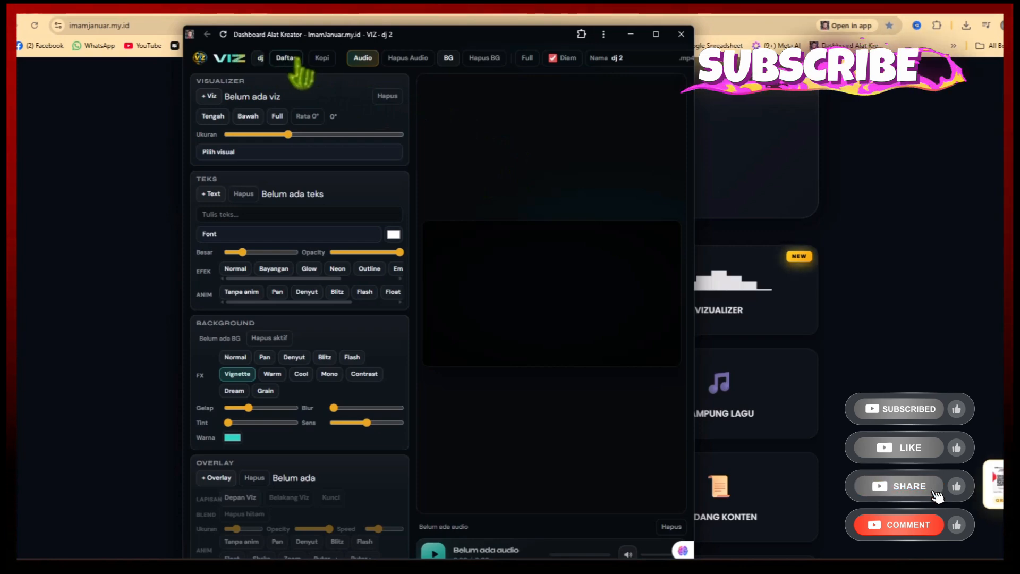
pyautogui.moveTo(694, 109); pyautogui.dragTo(904, 110)
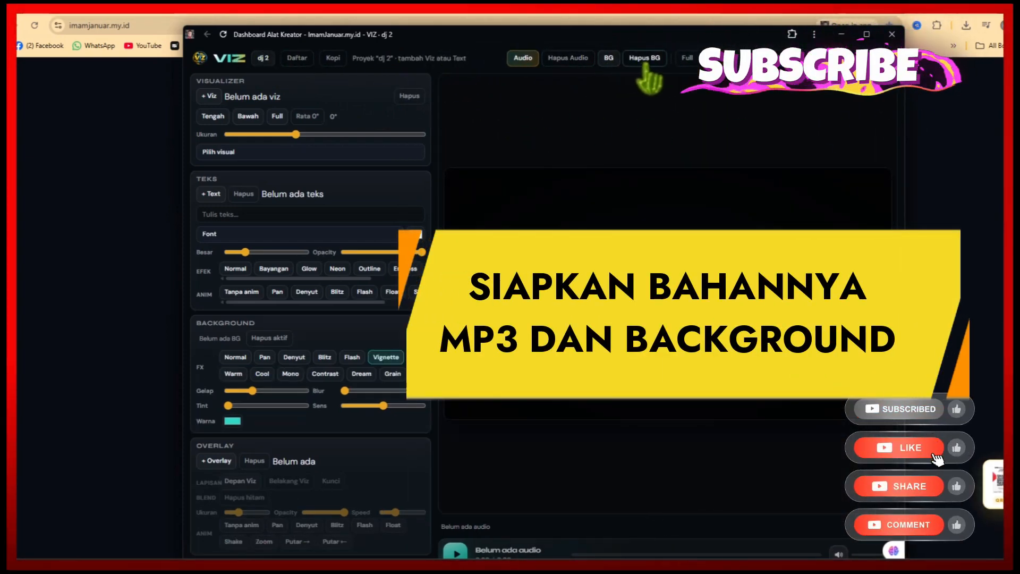
pyautogui.click(523, 59)
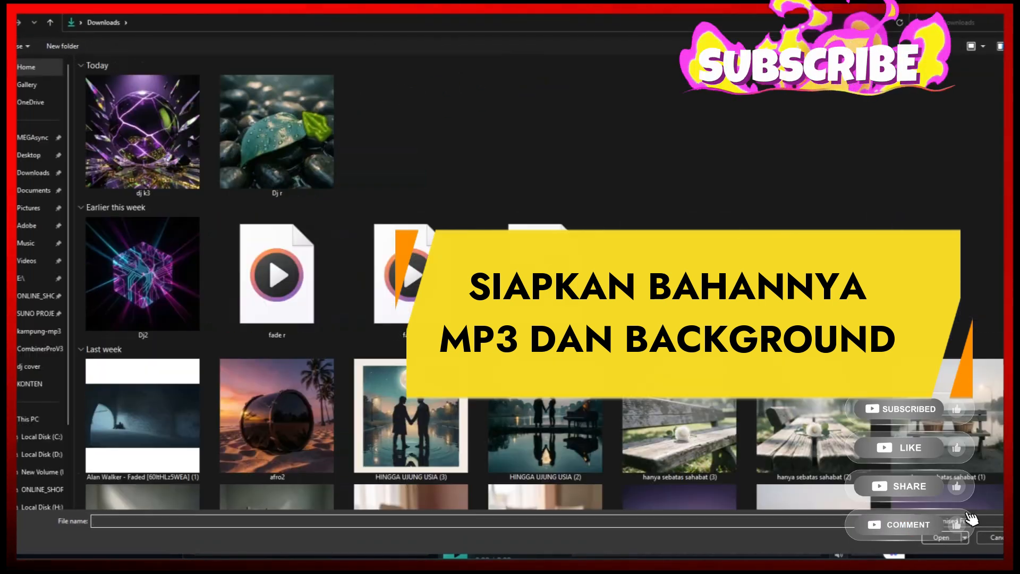
pyautogui.doubleClick(159, 178)
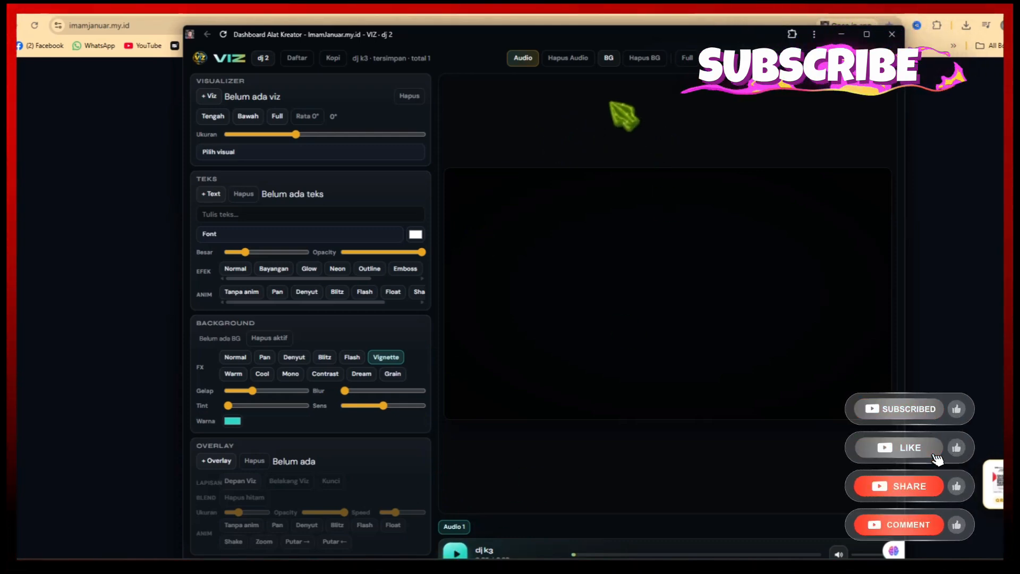
# - Add the red-and-blue concert stage image with speaker towers from Downloads as the background
pyautogui.click(609, 59)
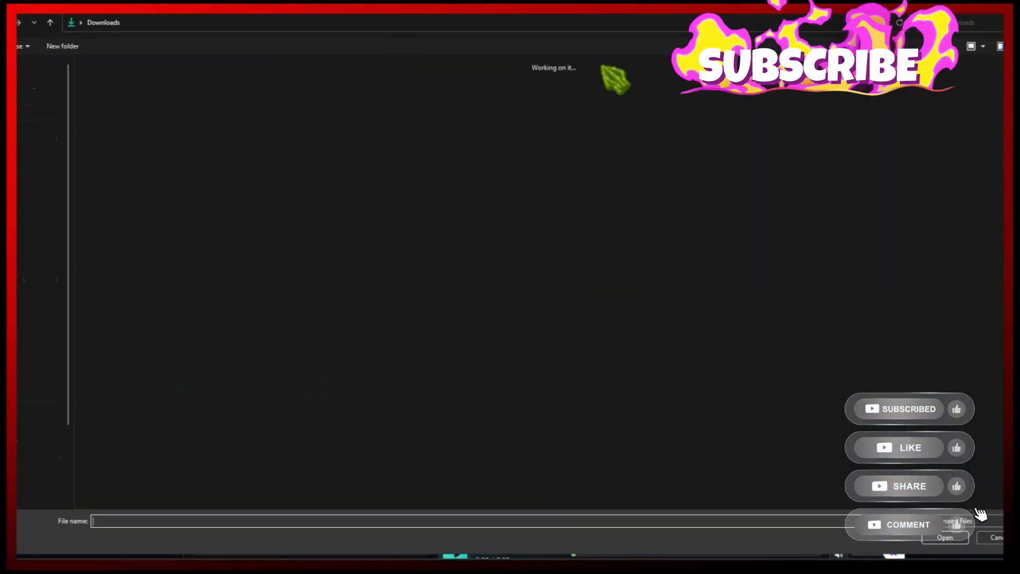
pyautogui.scroll(-5, 530, 216)
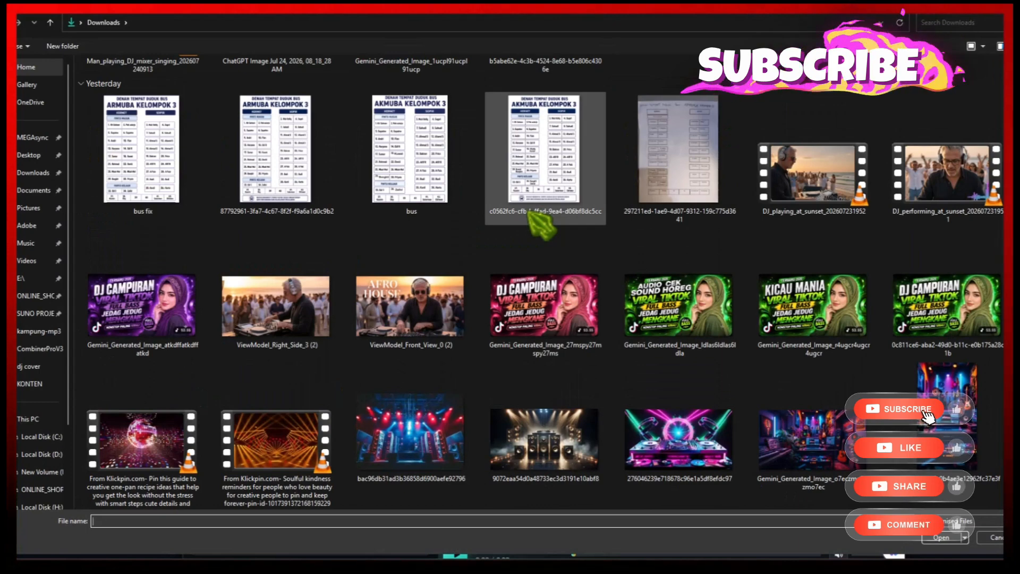
pyautogui.scroll(-6, 540, 223)
pyautogui.doubleClick(410, 194)
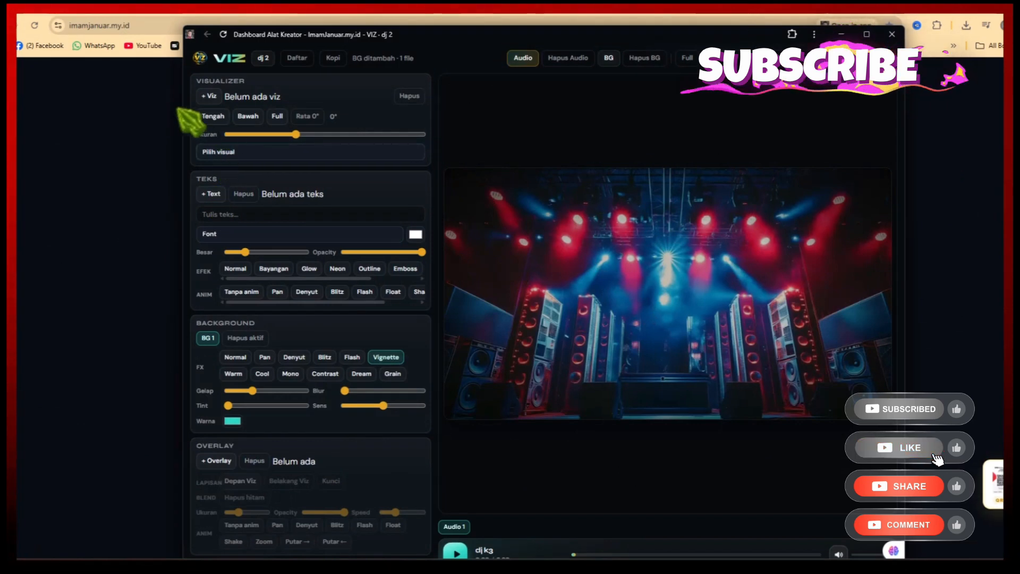
# - Add a visualizer in the Radial style, enlarge it around the stage centre, and preview it with the audio
pyautogui.click(208, 96)
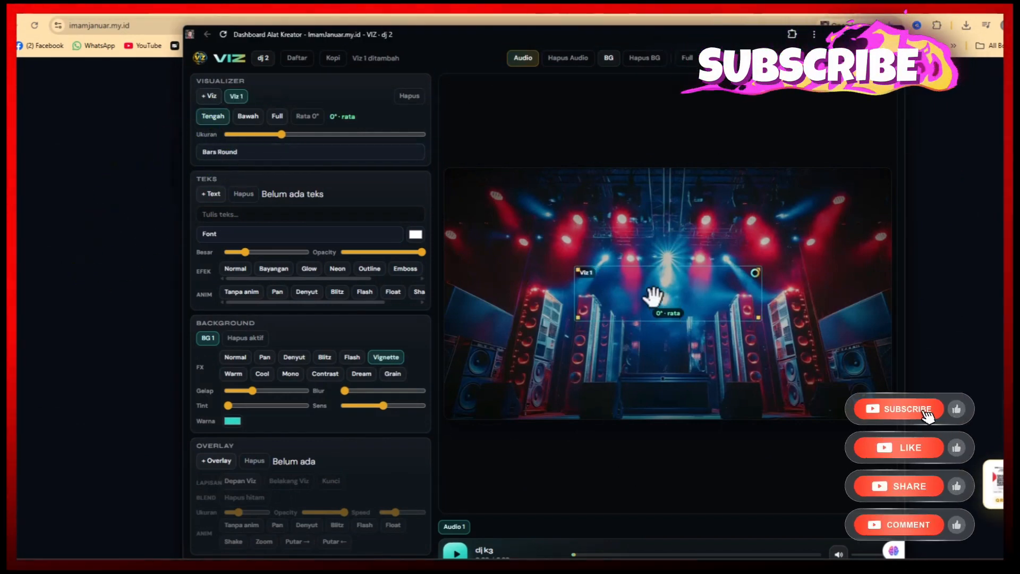
pyautogui.click(291, 152)
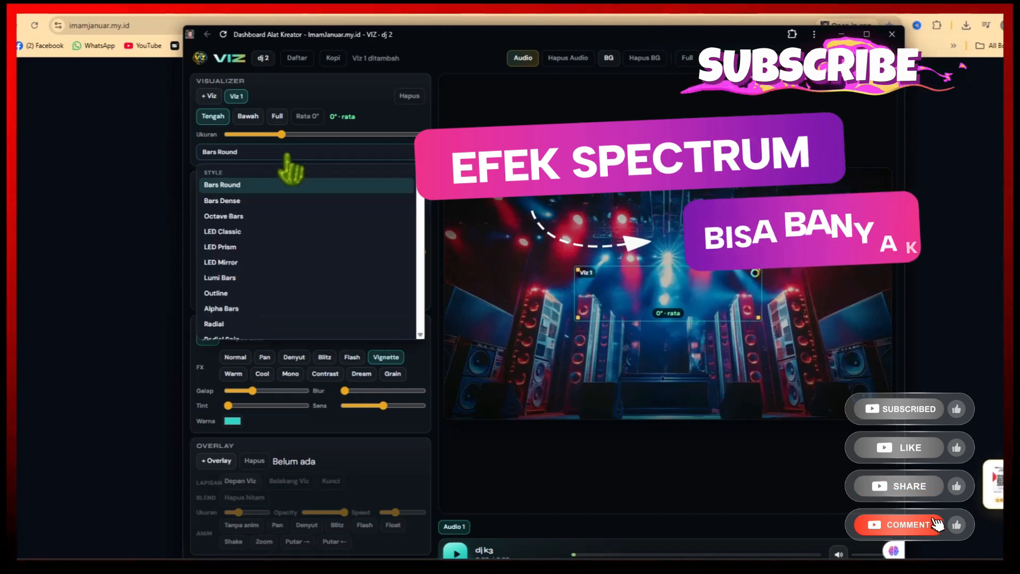
pyautogui.scroll(-2, 262, 237)
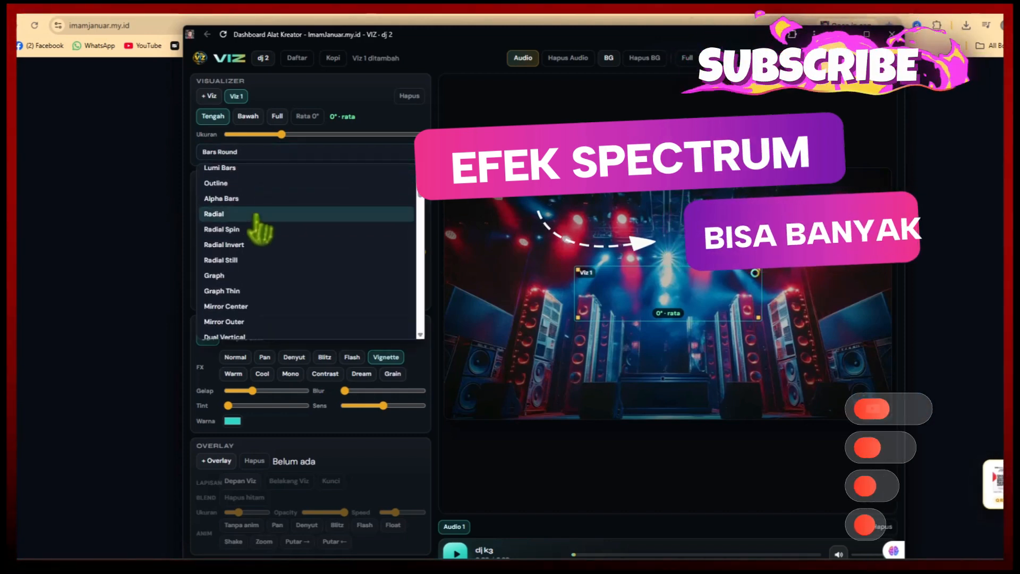
pyautogui.click(214, 214)
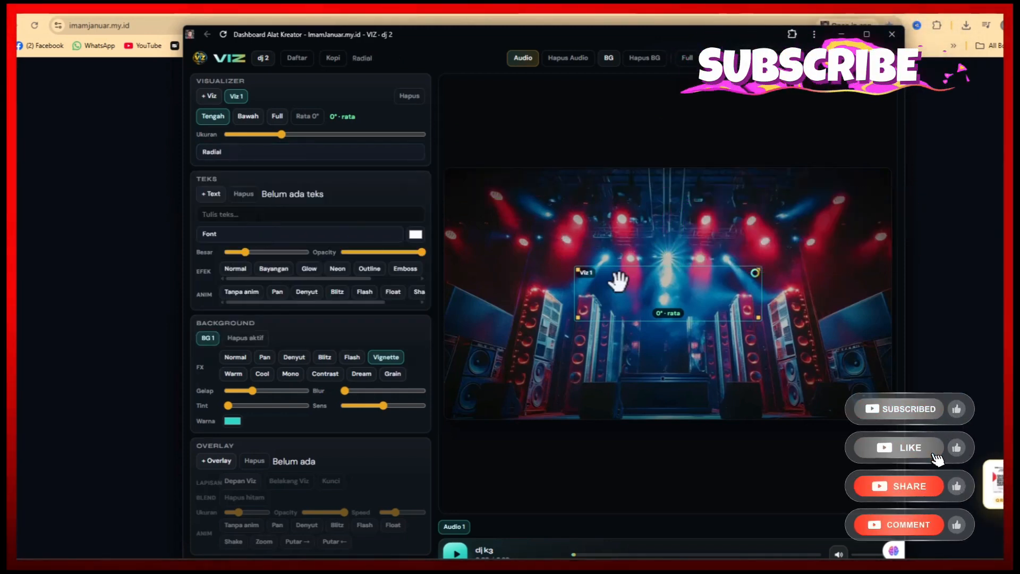
pyautogui.moveTo(577, 318); pyautogui.dragTo(565, 347)
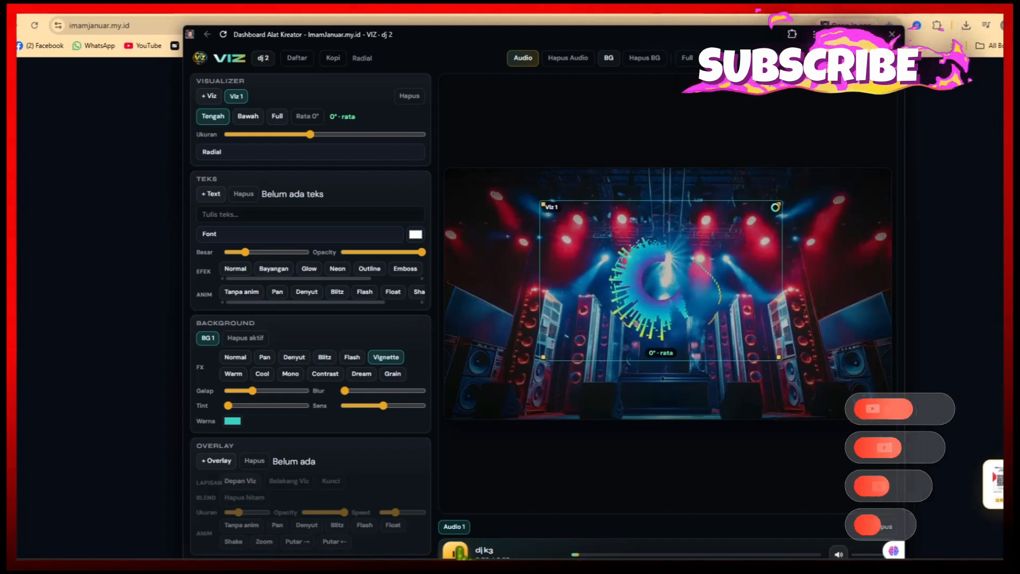
pyautogui.press('space')
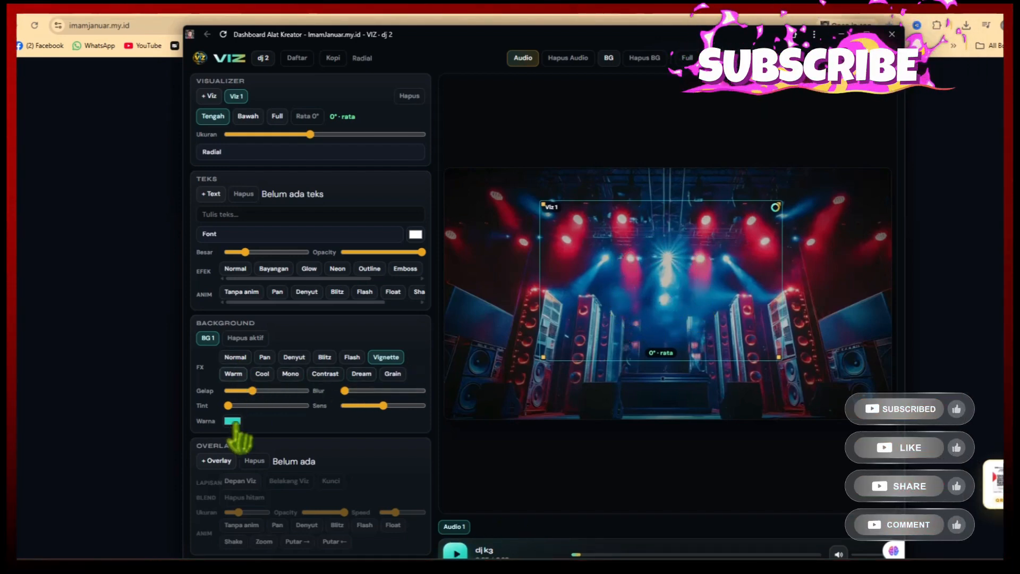
# - Add the round purple character image Untitled-8 as an overlay in front of the visualizer with the Putar → animation
pyautogui.click(220, 462)
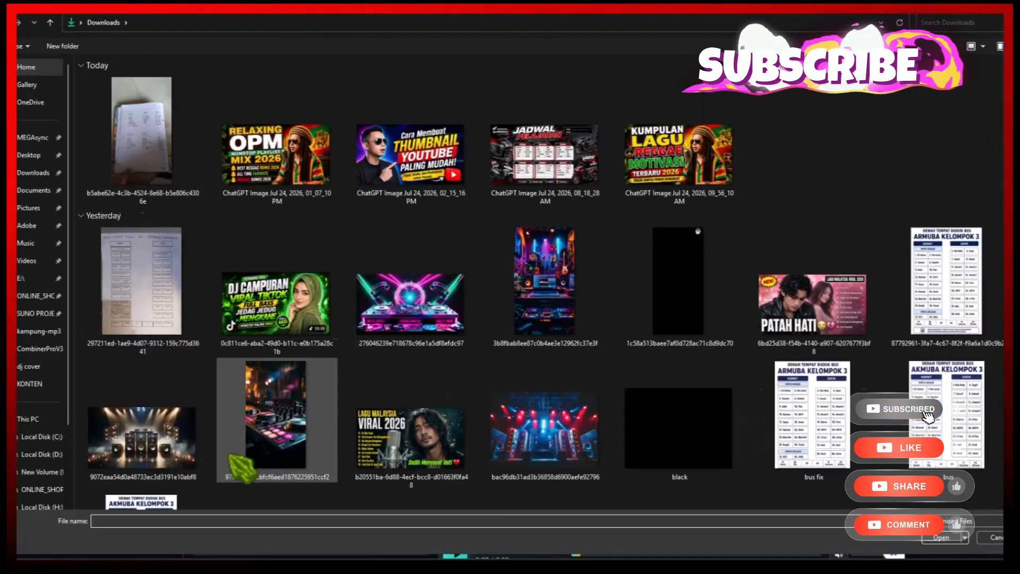
pyautogui.scroll(-10, 557, 207)
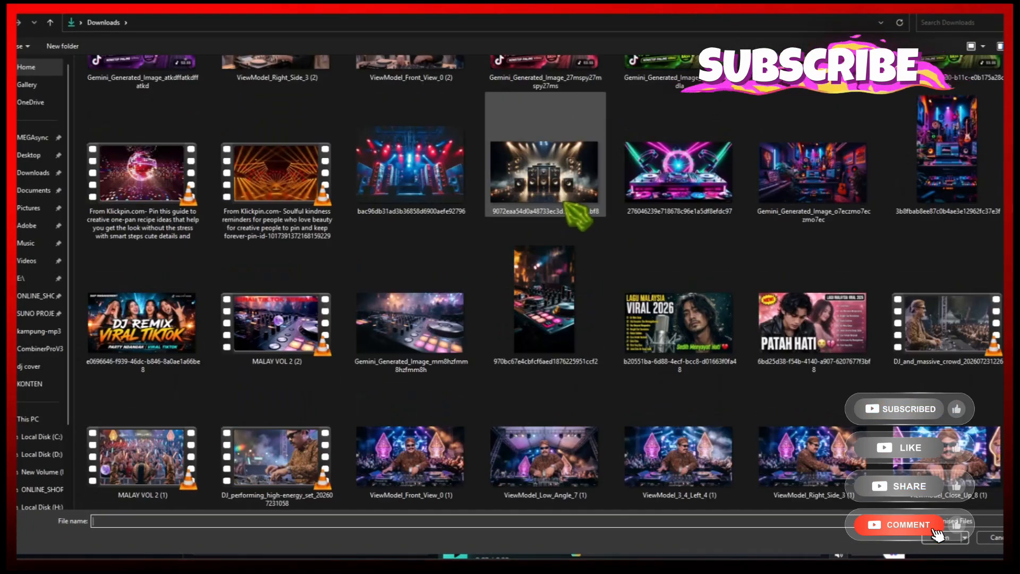
pyautogui.scroll(3, 579, 218)
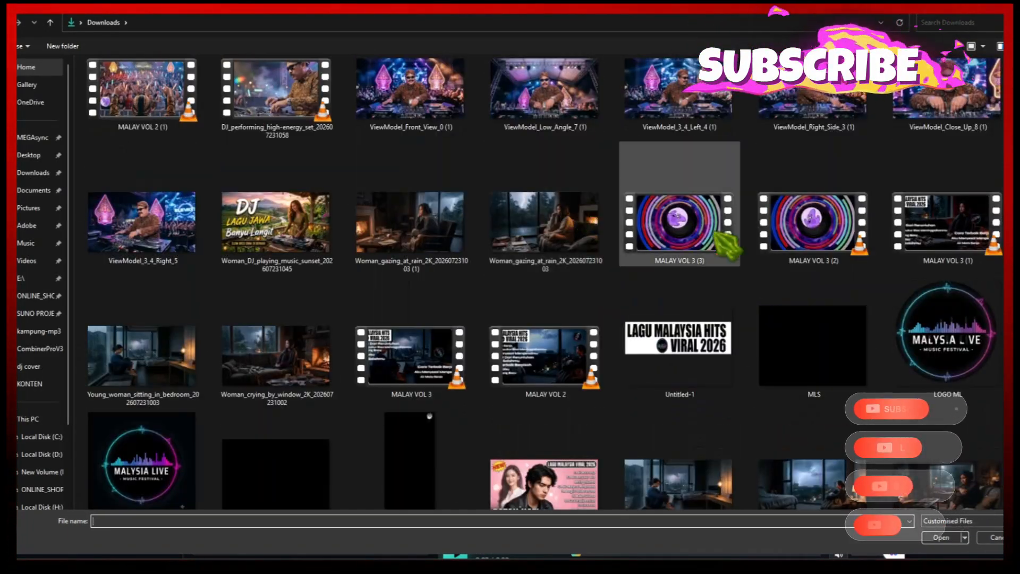
pyautogui.scroll(-3, 872, 325)
pyautogui.scroll(-10, 871, 321)
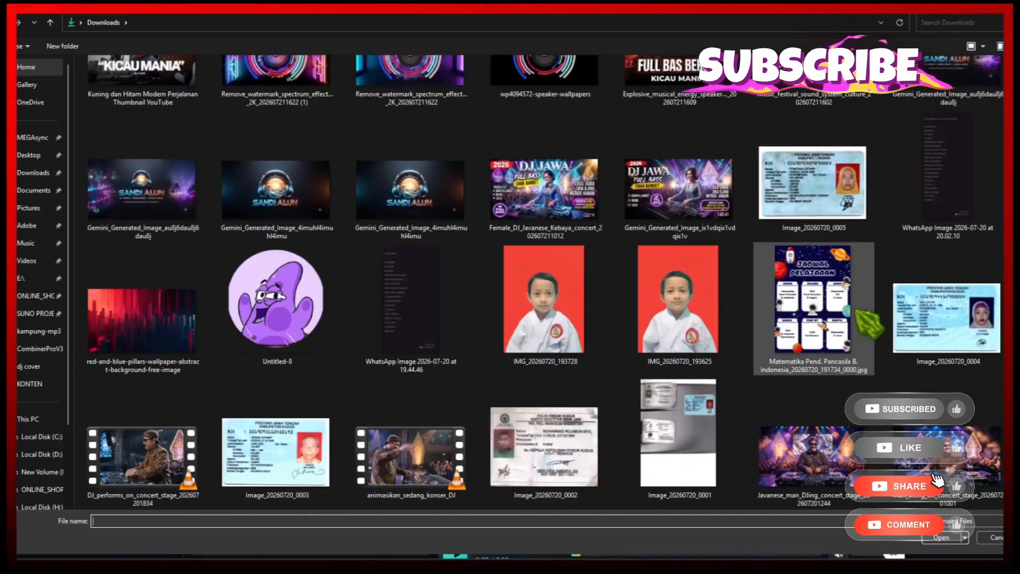
pyautogui.click(284, 330)
pyautogui.click(938, 536)
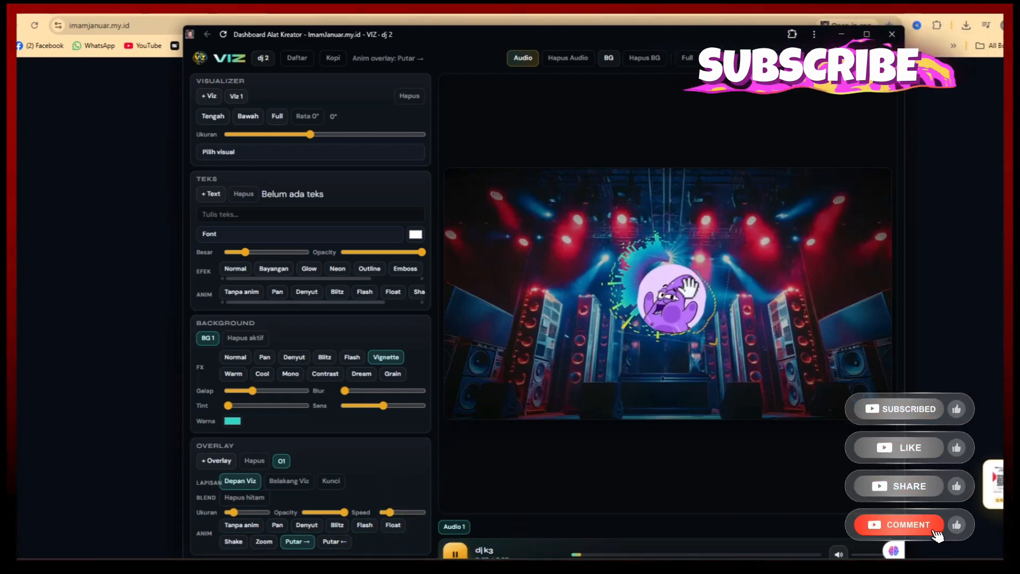
# - Enlarge the radial visualizer and align it with the purple character overlay so the character sits in the ring's centre
pyautogui.moveTo(684, 332); pyautogui.dragTo(675, 304)
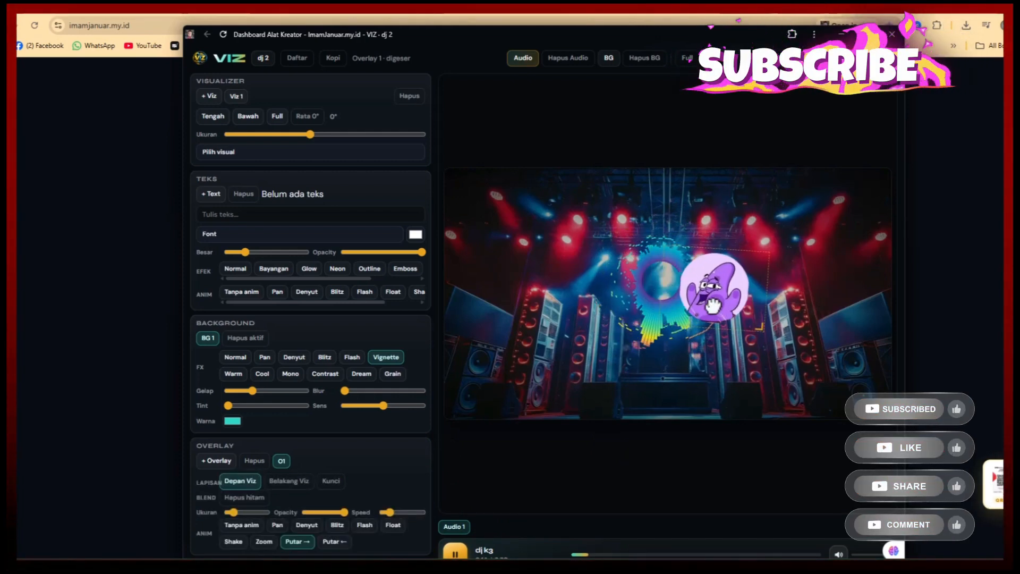
pyautogui.click(642, 302)
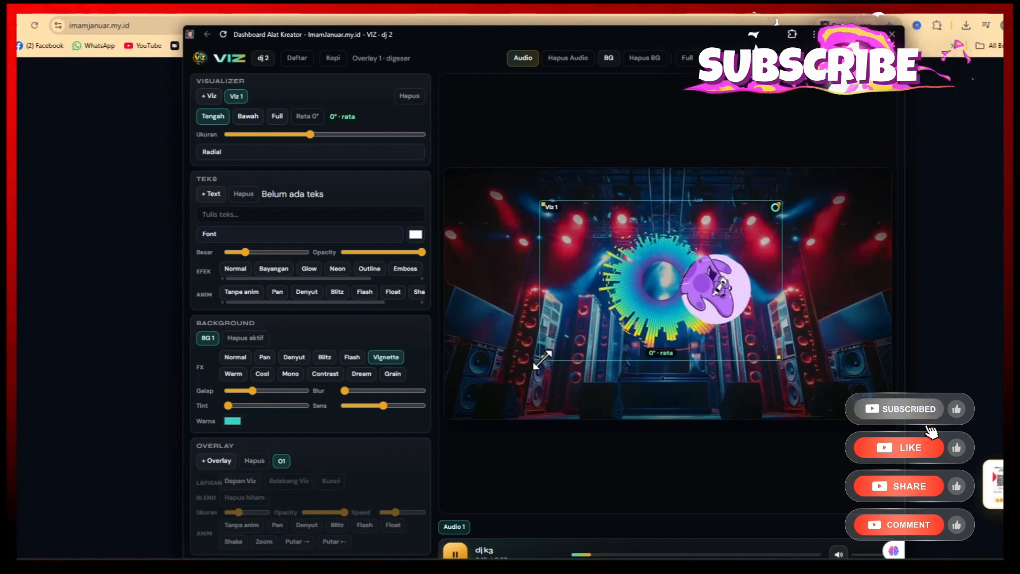
pyautogui.moveTo(540, 365); pyautogui.dragTo(451, 428)
pyautogui.moveTo(515, 398); pyautogui.dragTo(739, 272)
pyautogui.click(739, 272)
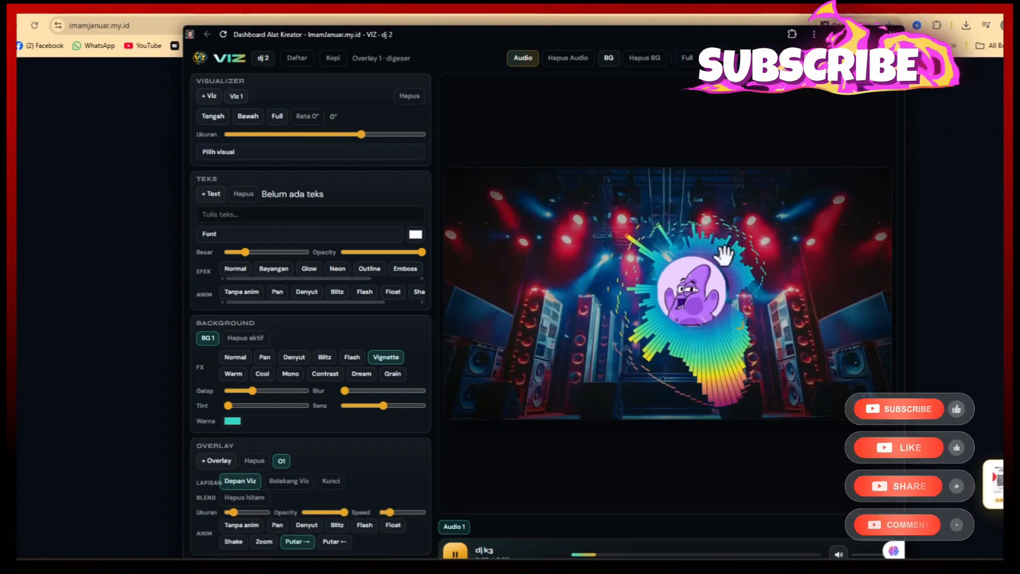
pyautogui.click(809, 243)
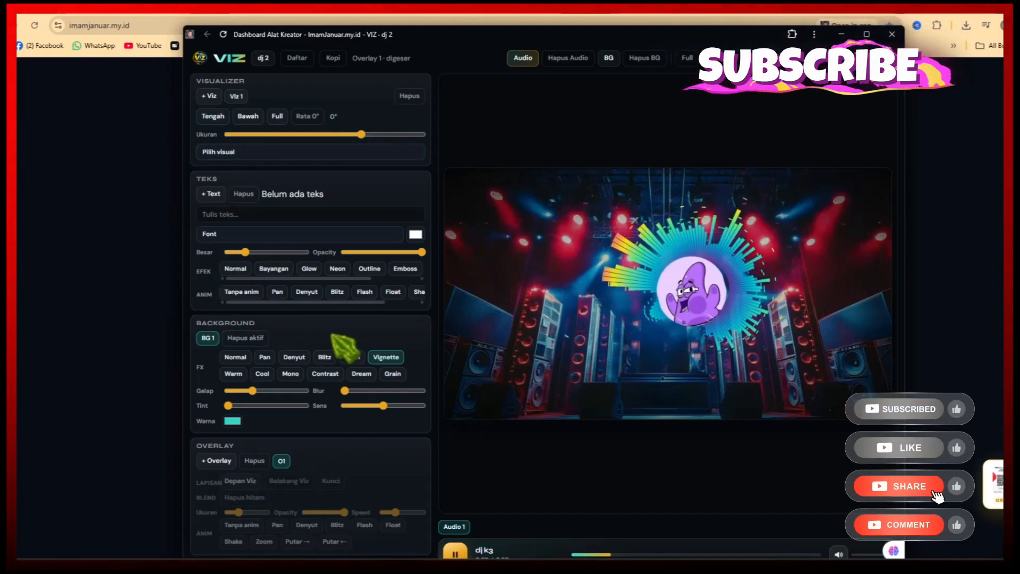
# - Apply the Denyut effect to the background image
pyautogui.click(294, 357)
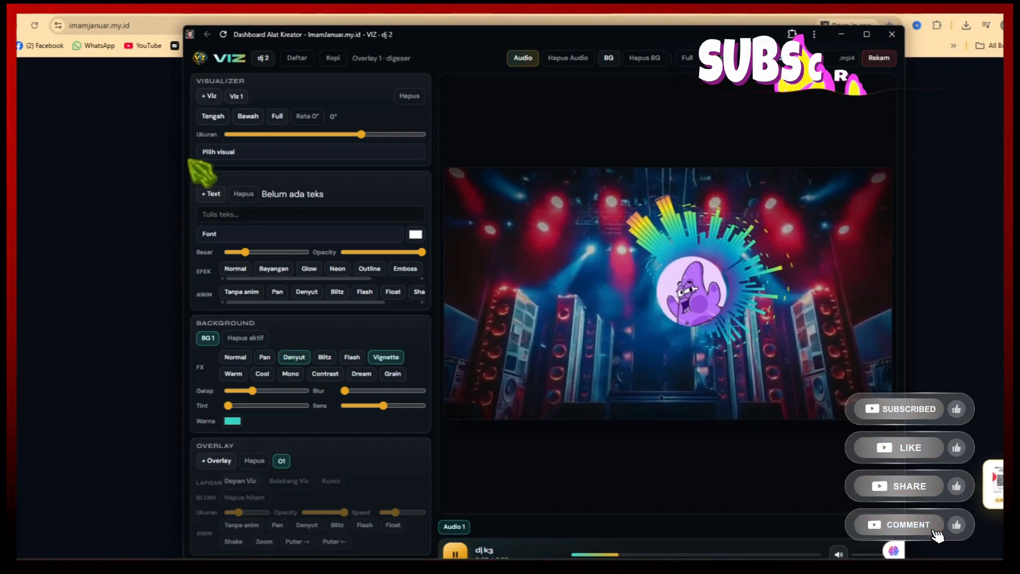
# - Add a second visualizer in the Bars Dense style and stretch it across the full width along the frame's lower edge
pyautogui.click(211, 96)
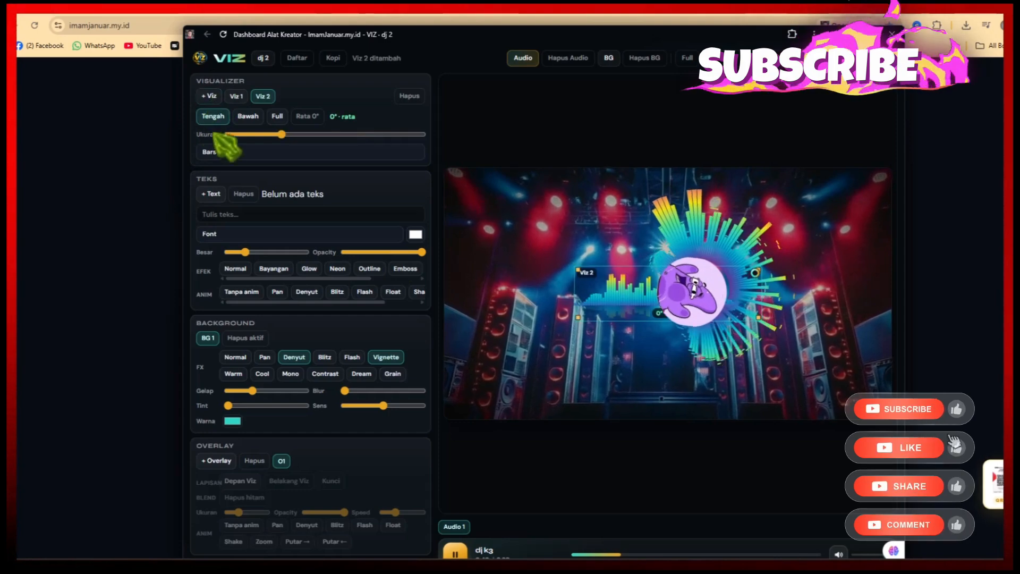
pyautogui.click(245, 153)
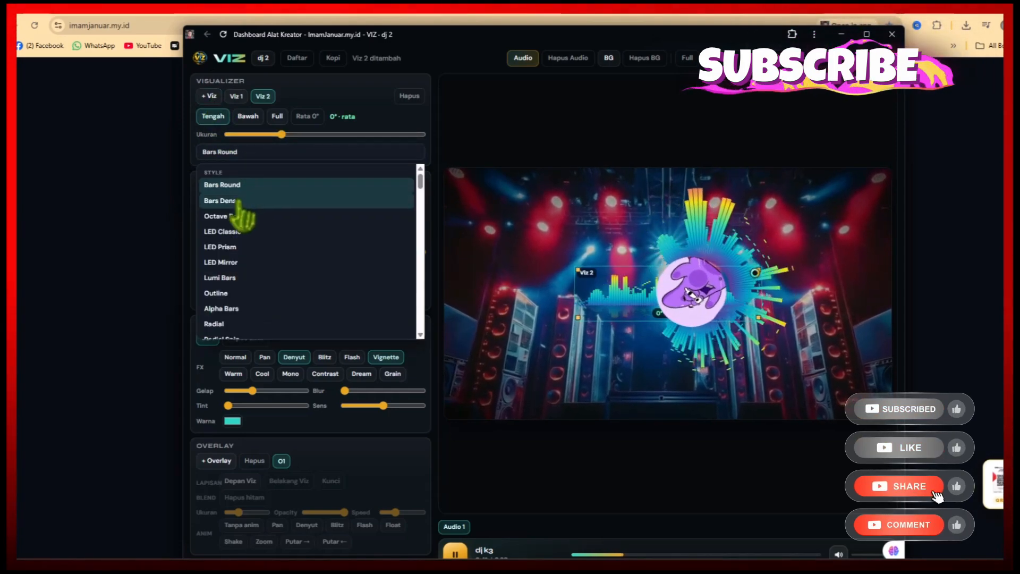
pyautogui.click(237, 201)
pyautogui.moveTo(653, 312)
pyautogui.mouseDown()
pyautogui.moveTo(608, 321)
pyautogui.moveTo(571, 361)
pyautogui.moveTo(650, 311)
pyautogui.mouseUp()
pyautogui.moveTo(575, 318); pyautogui.dragTo(471, 415)
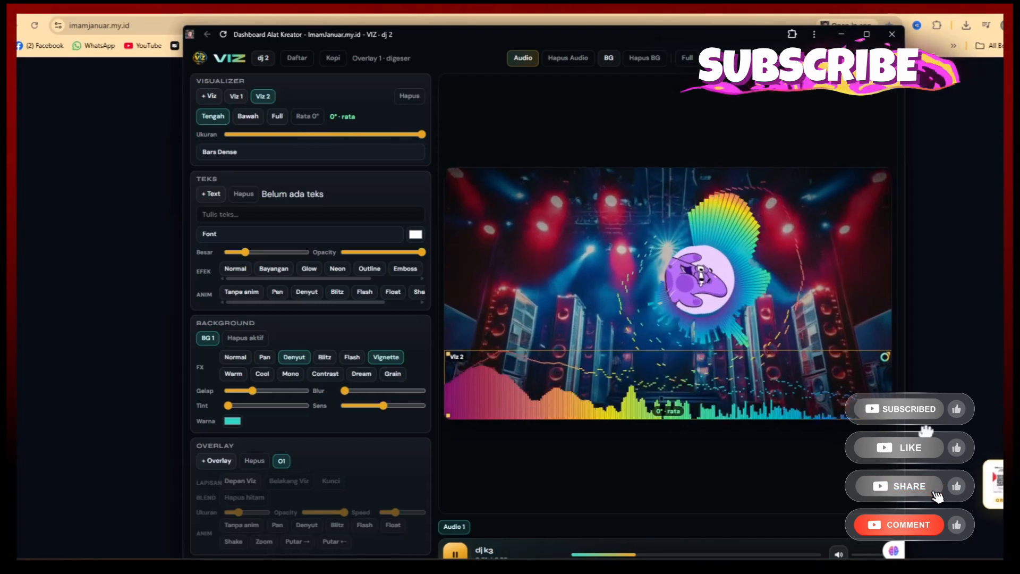
pyautogui.click(506, 263)
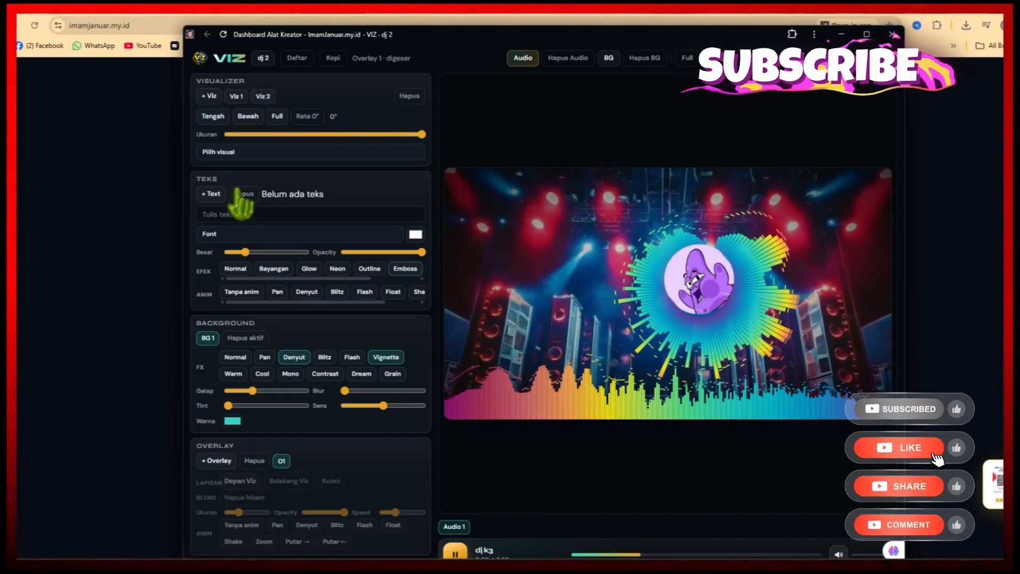
# - Add a third visualizer with the Particles Rise effect and enlarge it to cover nearly the whole frame
pyautogui.click(210, 96)
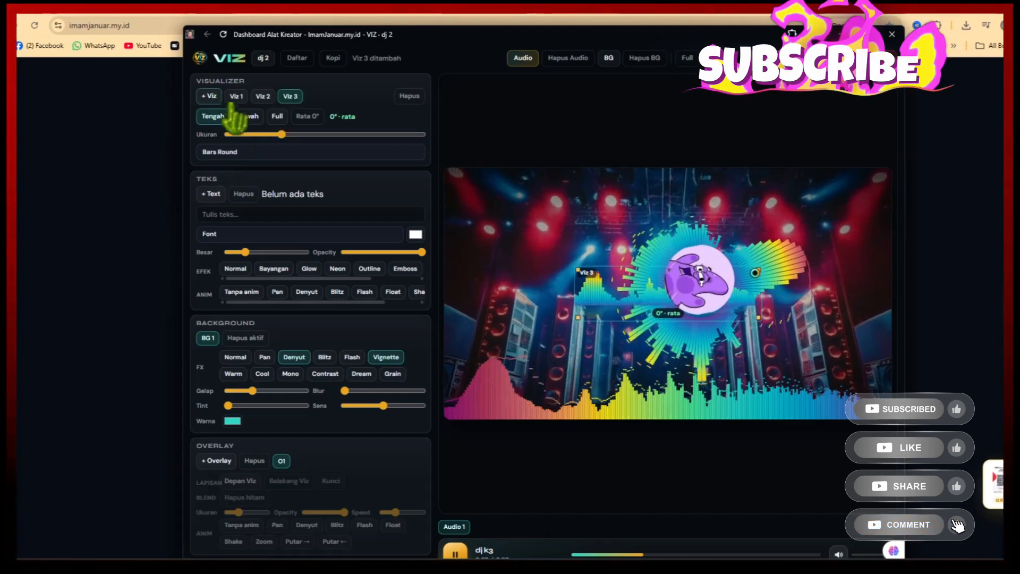
pyautogui.click(245, 154)
pyautogui.scroll(-10, 352, 269)
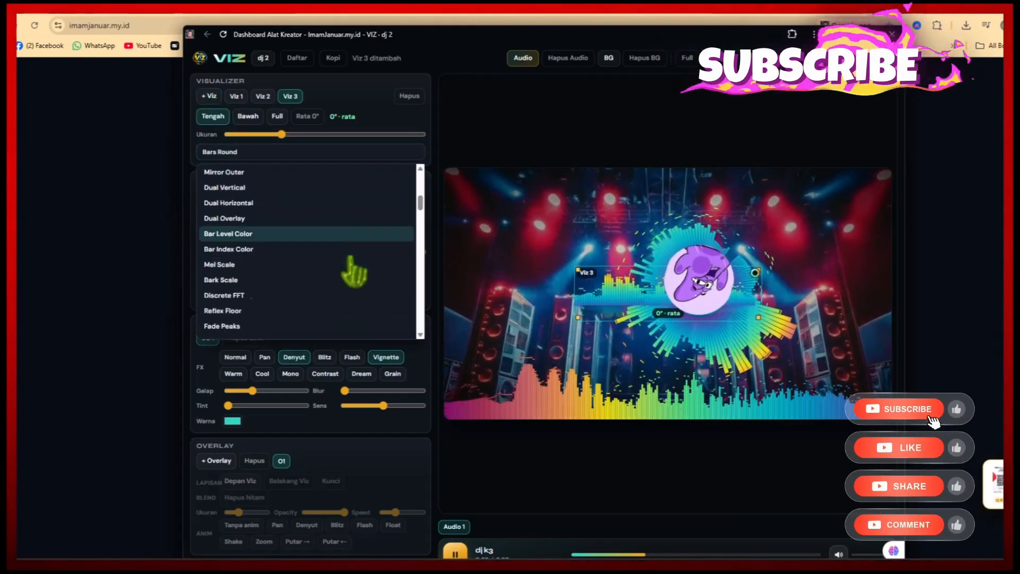
pyautogui.scroll(-8, 353, 274)
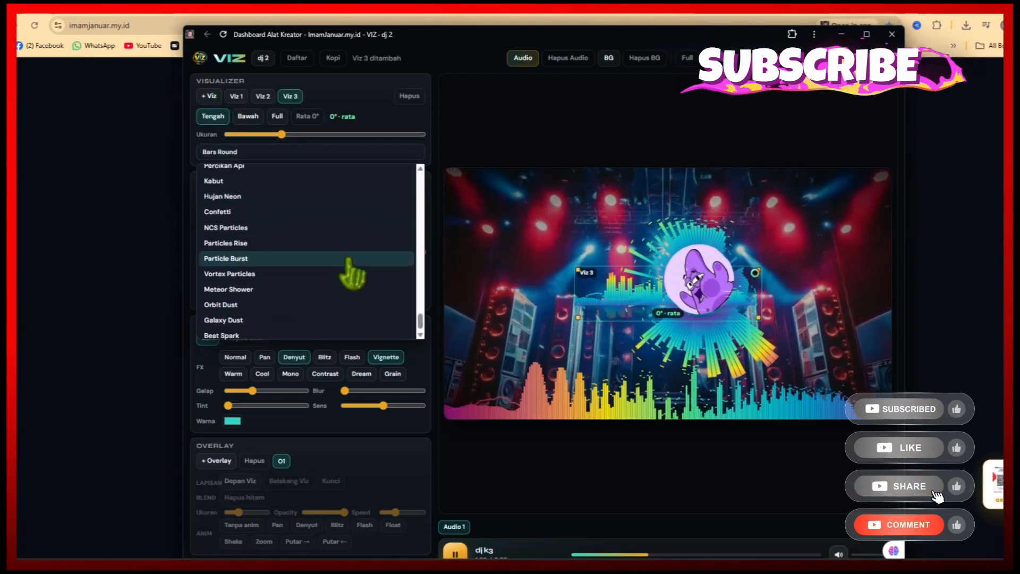
pyautogui.click(326, 240)
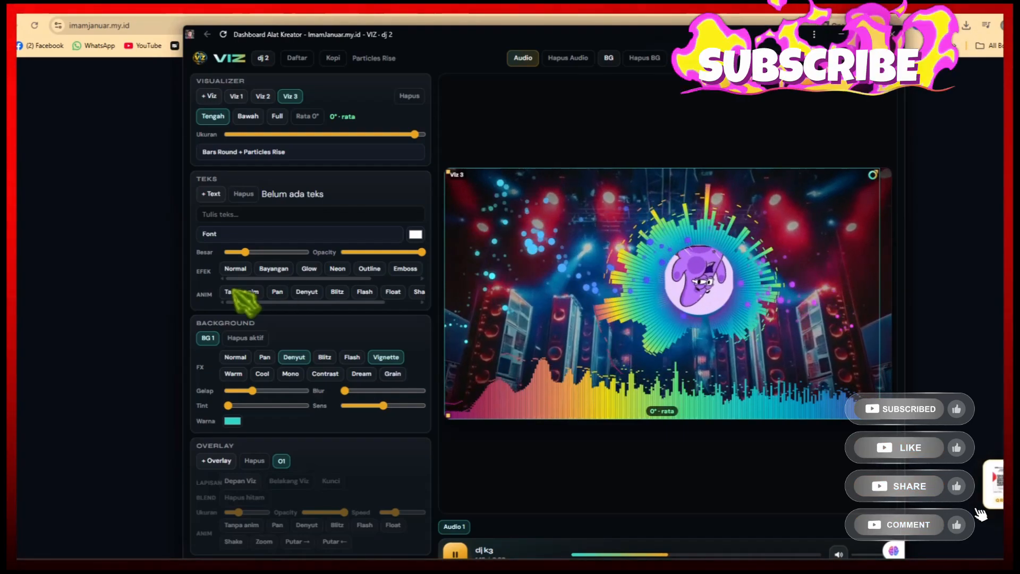
# - Add the text DJ JONI, place it to the left of the radial visualizer, and give it the Denyut animation
pyautogui.click(213, 195)
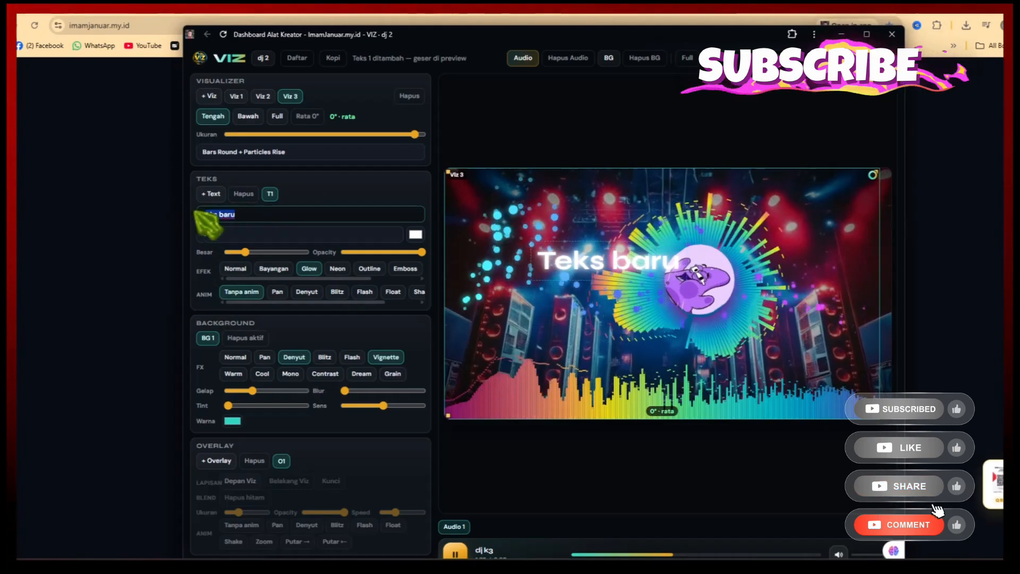
pyautogui.write('d')
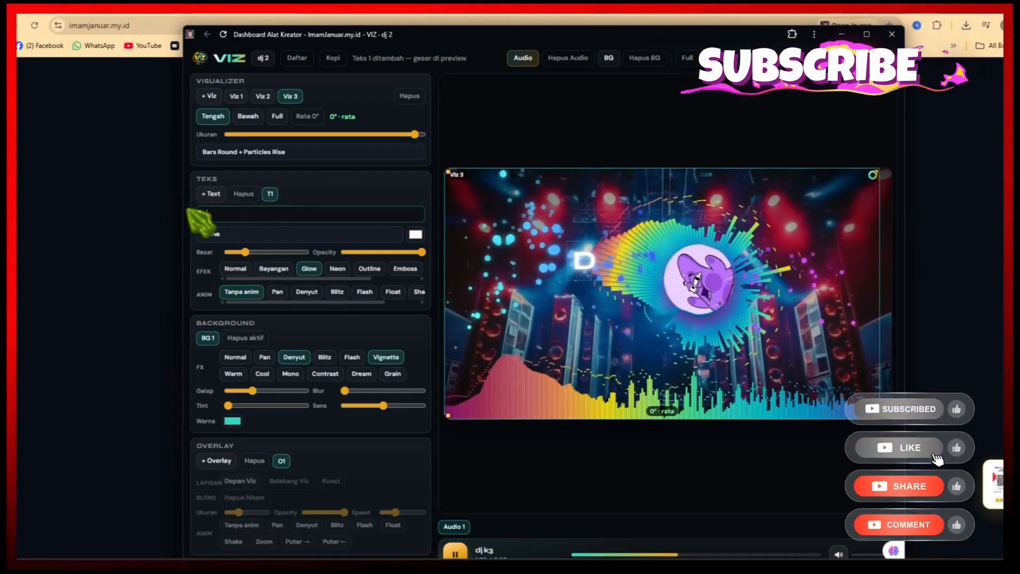
pyautogui.write('J JONI')
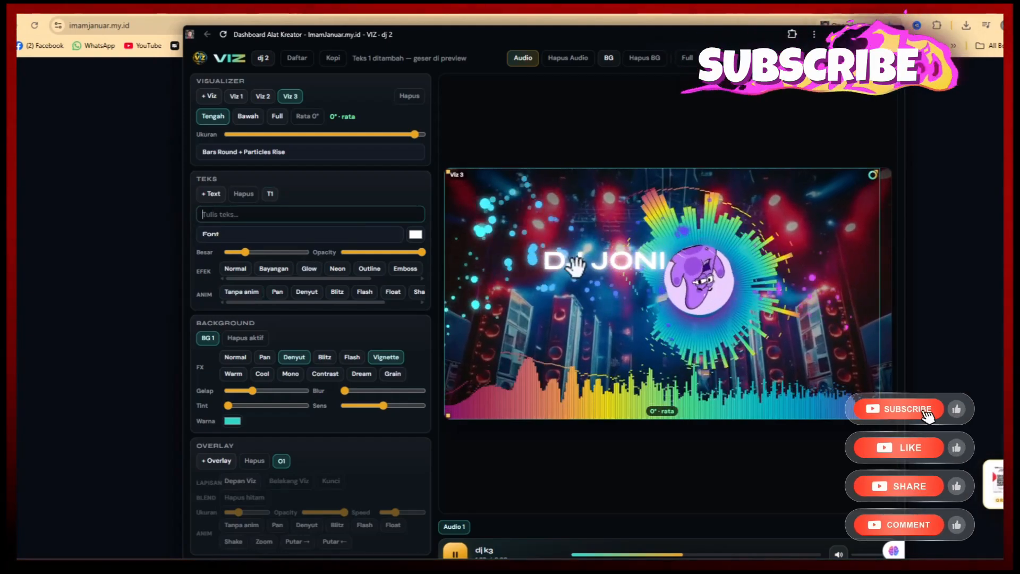
pyautogui.moveTo(576, 262); pyautogui.dragTo(515, 314)
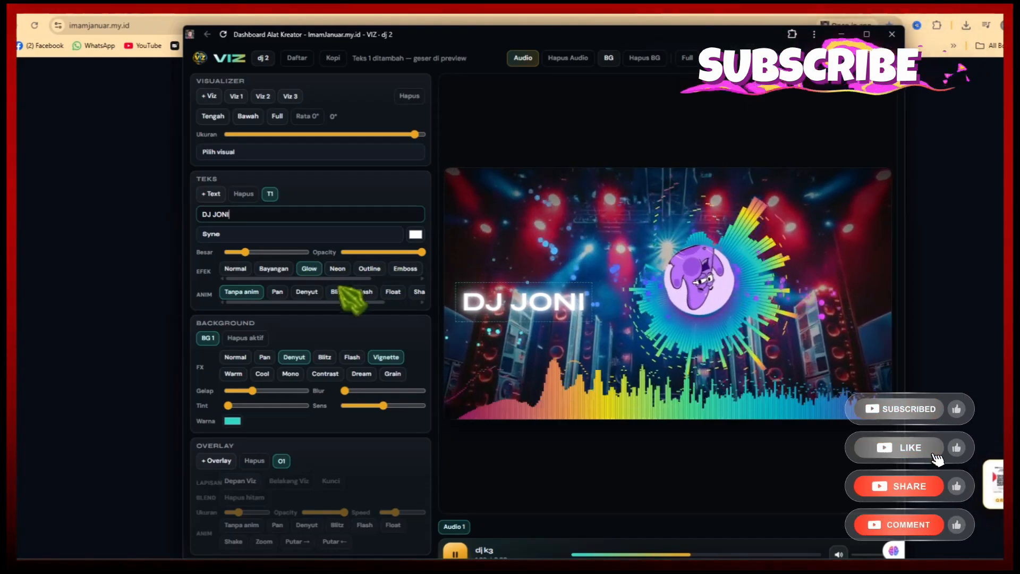
pyautogui.click(313, 293)
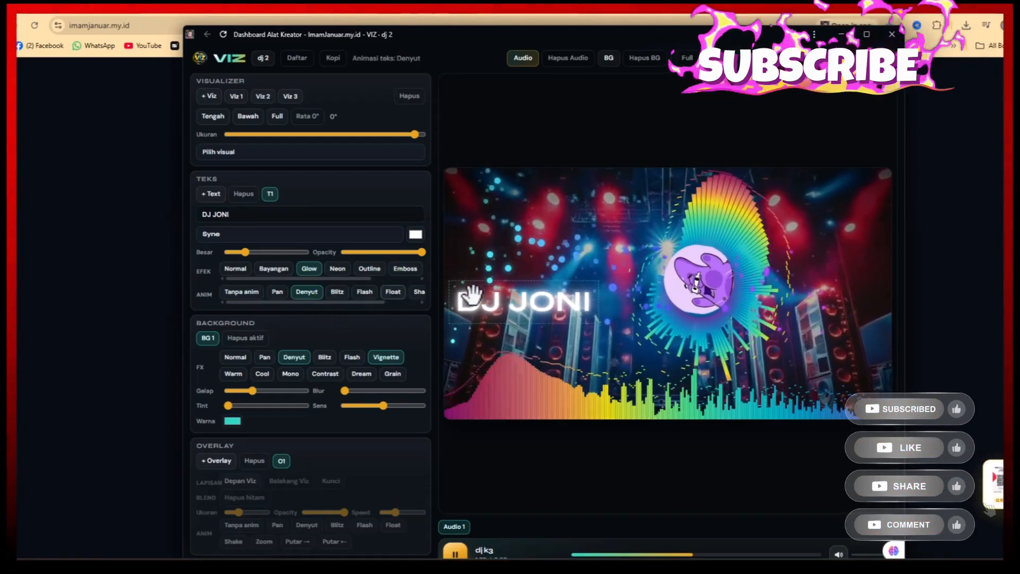
pyautogui.click(821, 275)
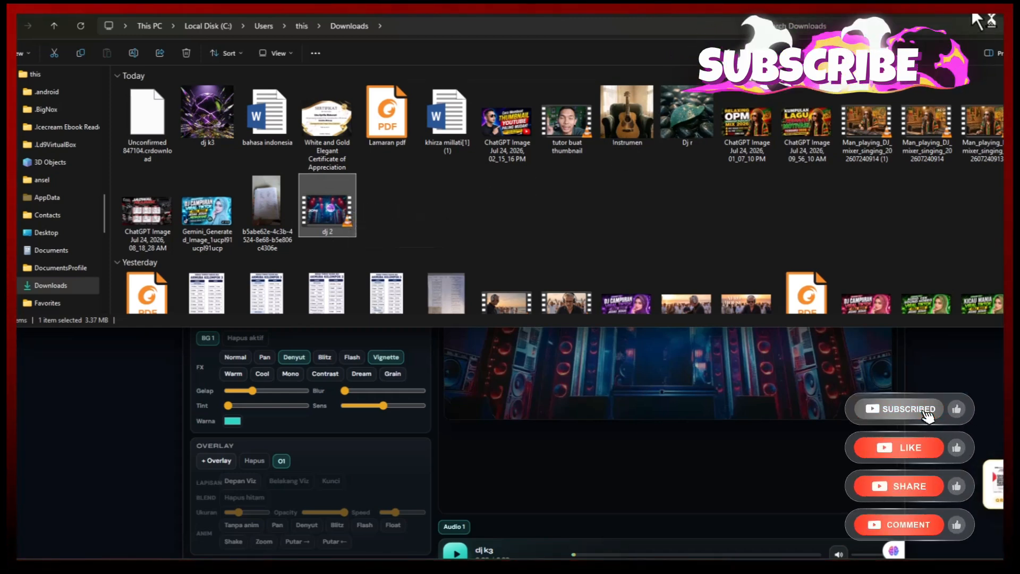
# - Close the Downloads folder window and add the Blitz, Flash, Warm and Contrast effects to the background
pyautogui.hotkey('alt', 'F4')
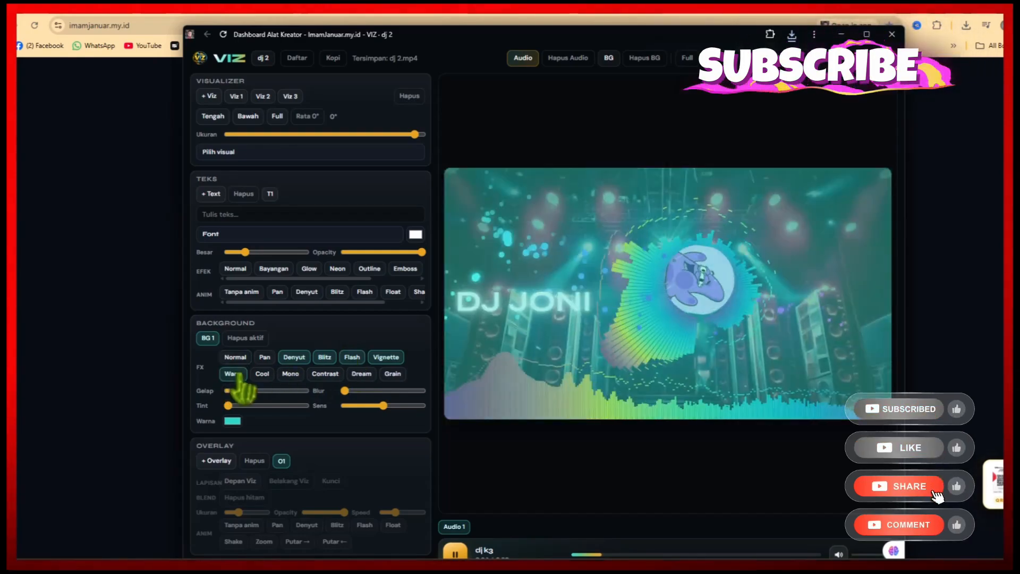
pyautogui.click(325, 374)
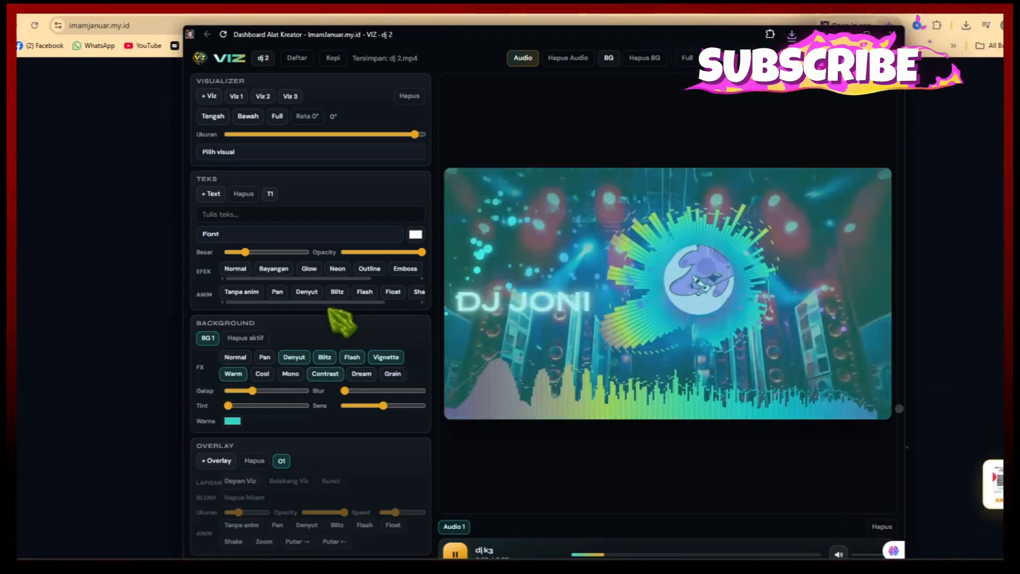